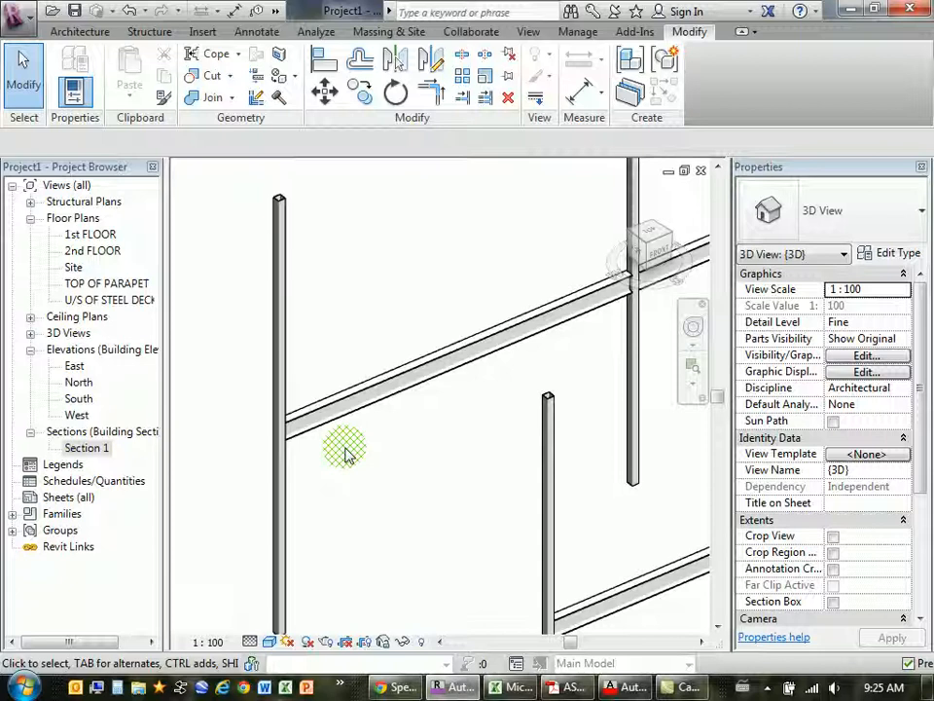
Step: Open the 1st FLOOR plan and bring the beam end at grid intersection A-1 into close view
middle_drag(347, 487, 238, 367)
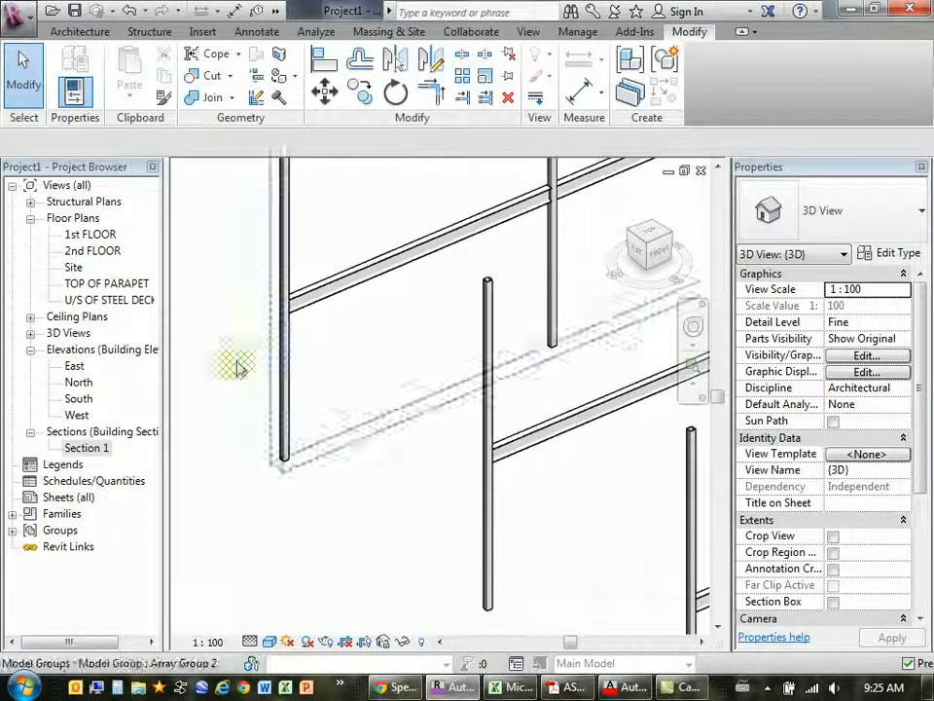
double_click(76, 235)
middle_drag(373, 336, 463, 409)
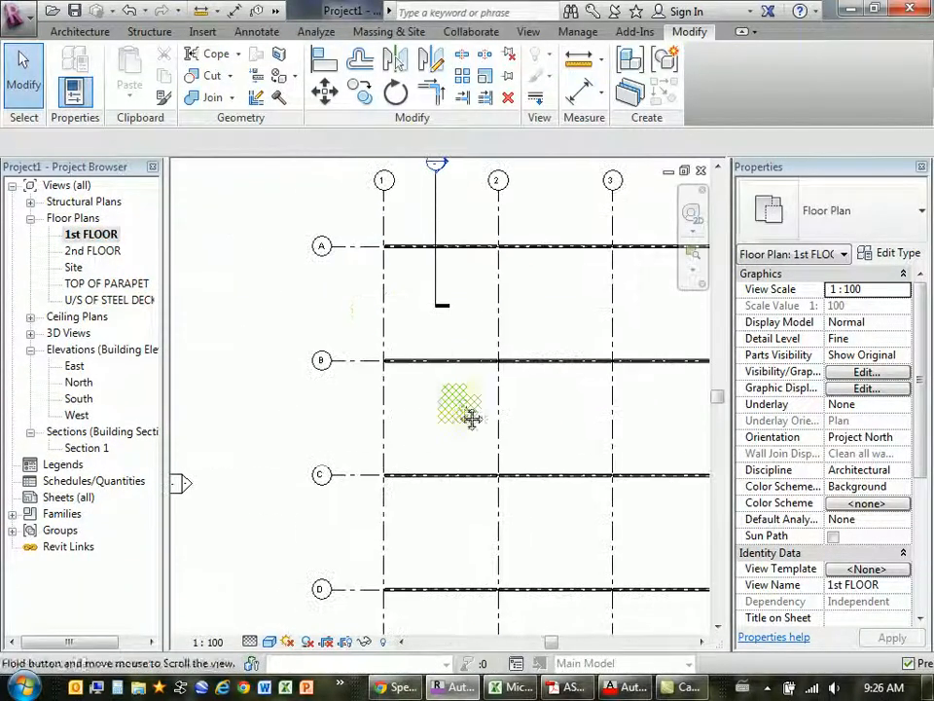
scroll(381, 244, up, 5)
scroll(379, 283, up, 2)
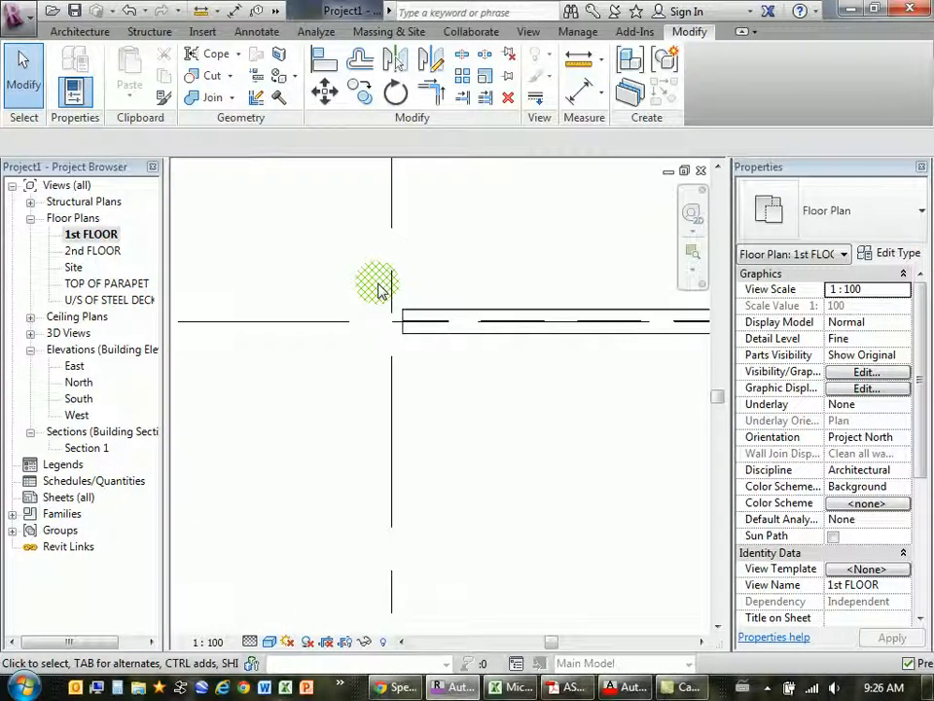
Step: Turn on the visibility of Structural Columns in the 1st FLOOR plan's visibility/graphic overrides
key(v)
key(g)
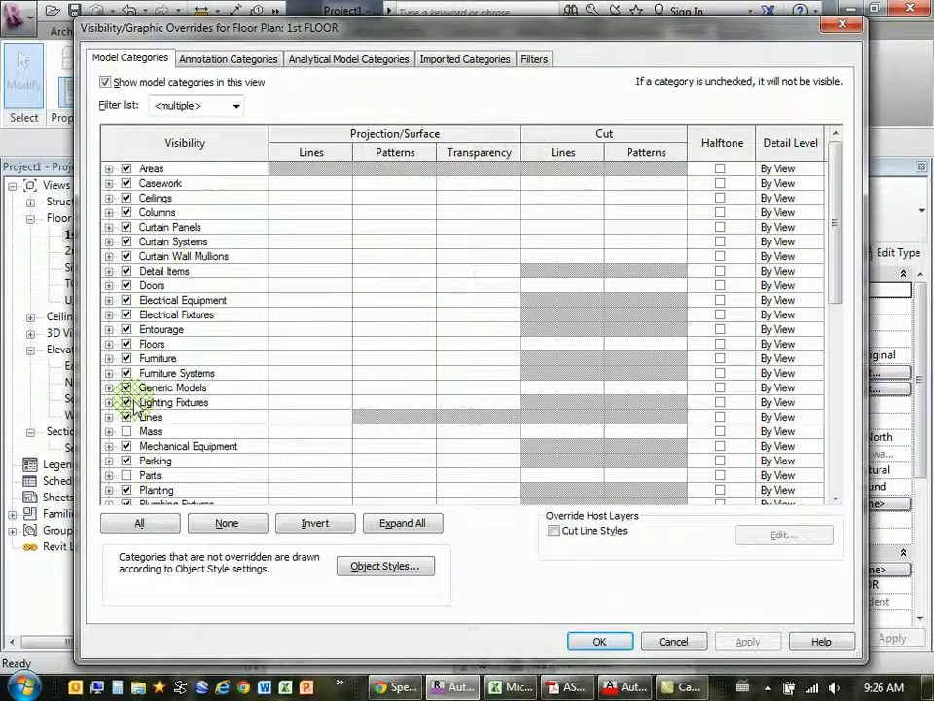
drag(834, 267, 828, 396)
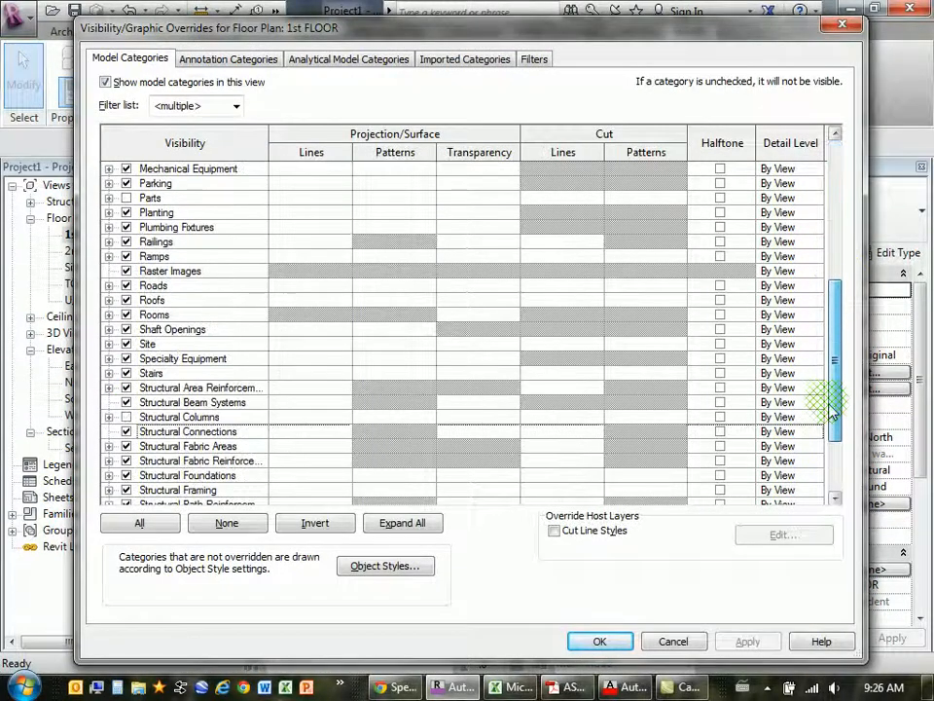
click(125, 417)
click(599, 641)
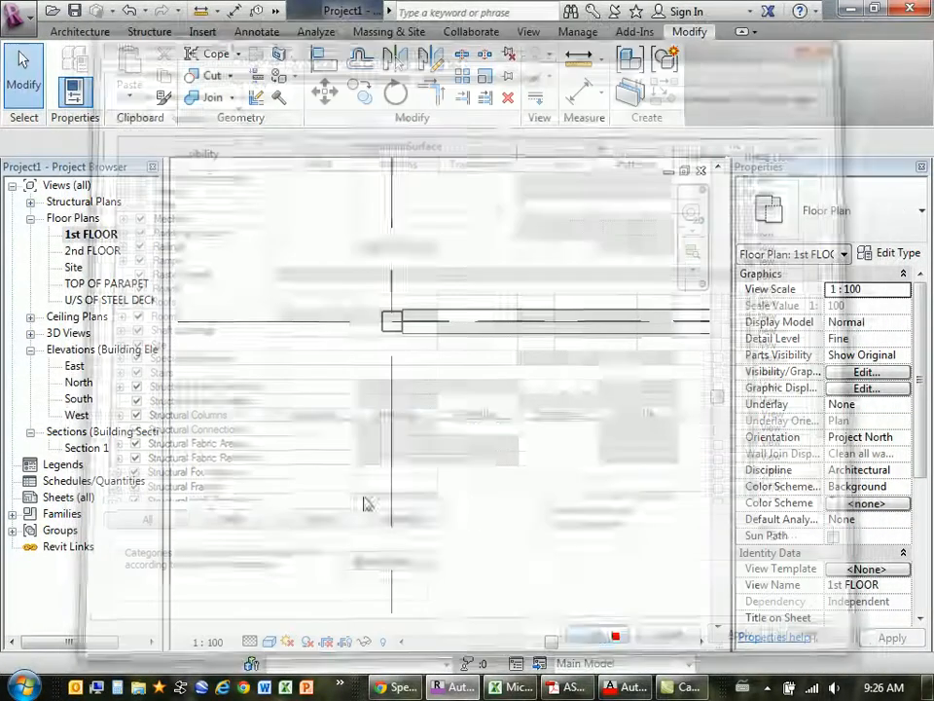
Step: Ungroup the array group that contains the whole row of columns and beams along grid A
scroll(390, 313, up, 3)
scroll(409, 281, down, 4)
middle_drag(442, 339, 407, 340)
scroll(403, 339, up, 1)
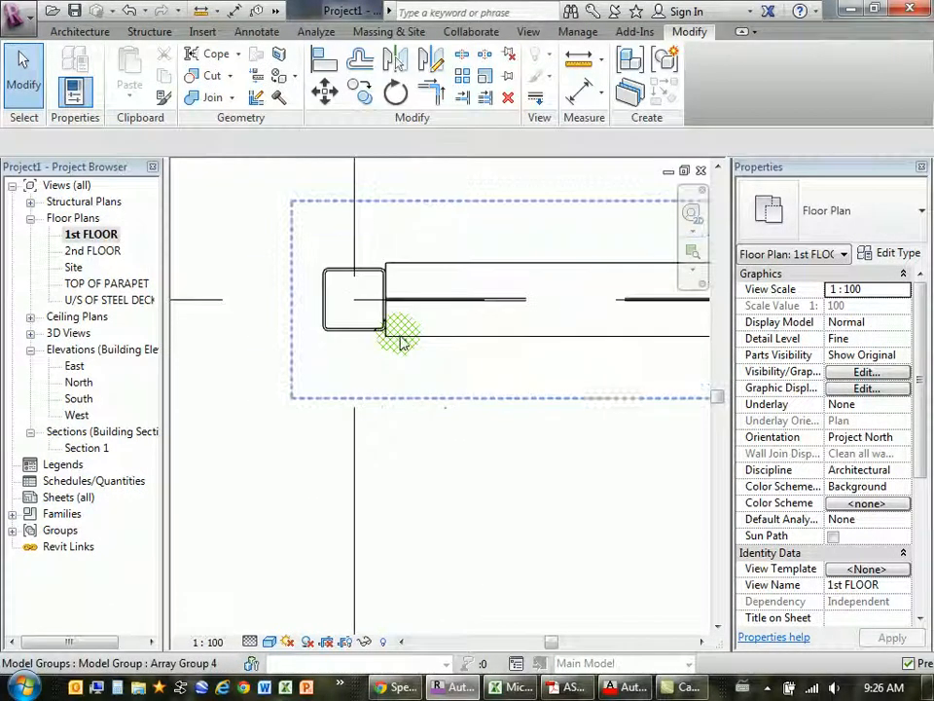
click(402, 341)
scroll(305, 371, down, 3)
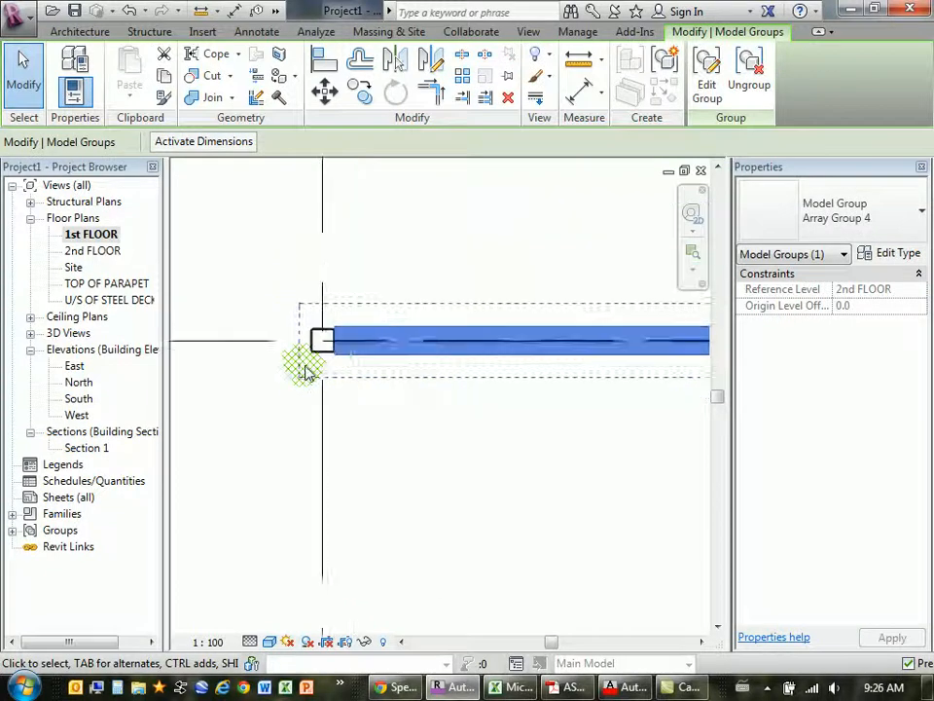
scroll(305, 371, down, 5)
scroll(424, 393, up, 1)
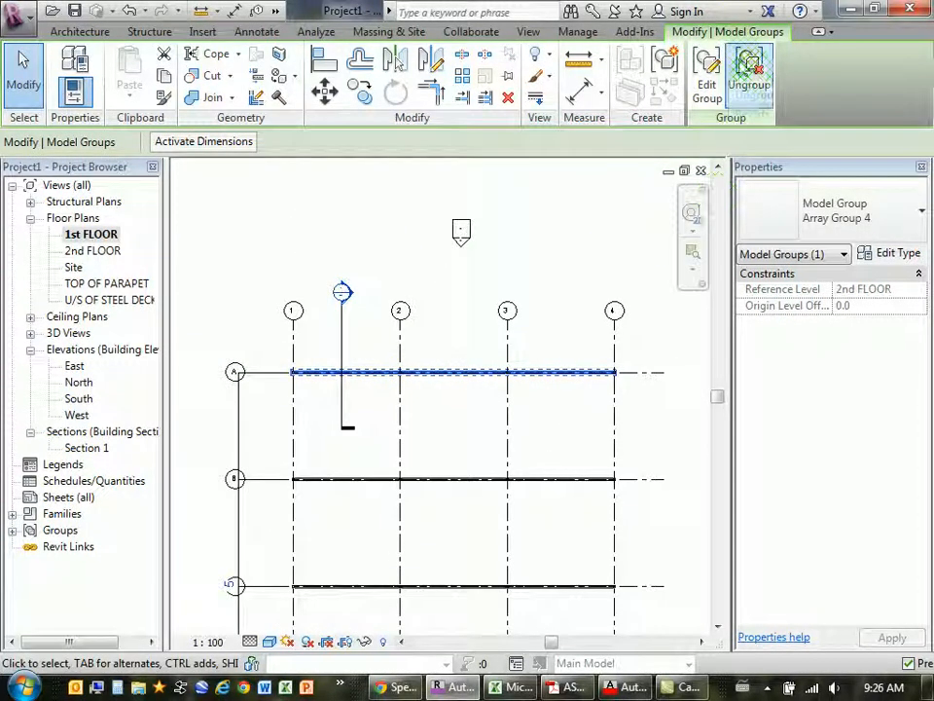
click(749, 76)
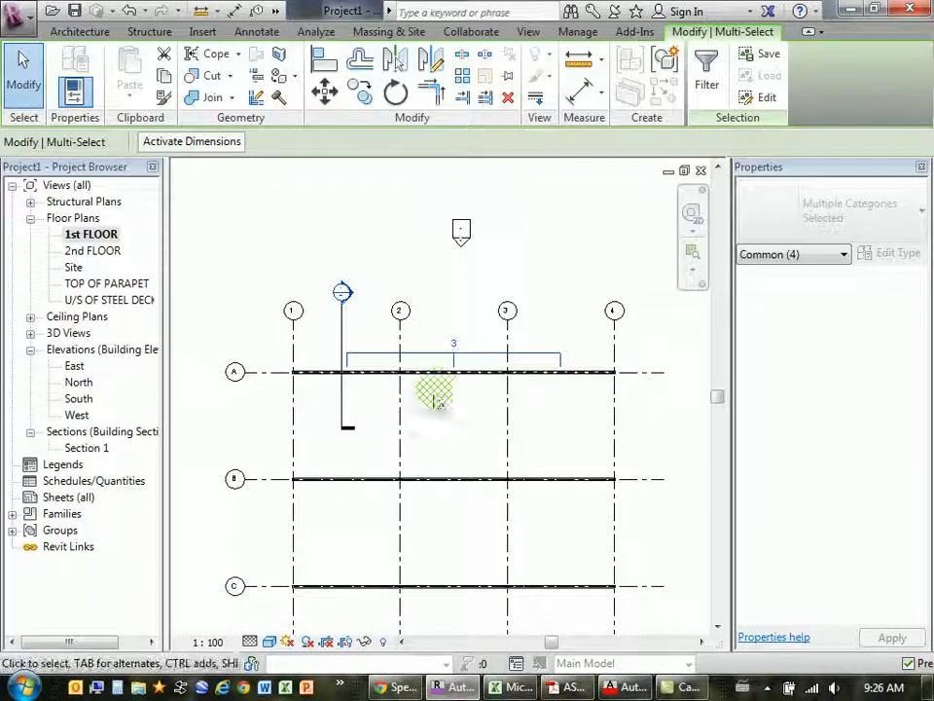
Step: Ungroup the remaining array group on grid A between grids 1 and 2, then clear the selection
click(269, 403)
scroll(295, 375, up, 5)
click(295, 375)
scroll(291, 370, down, 1)
scroll(288, 365, down, 3)
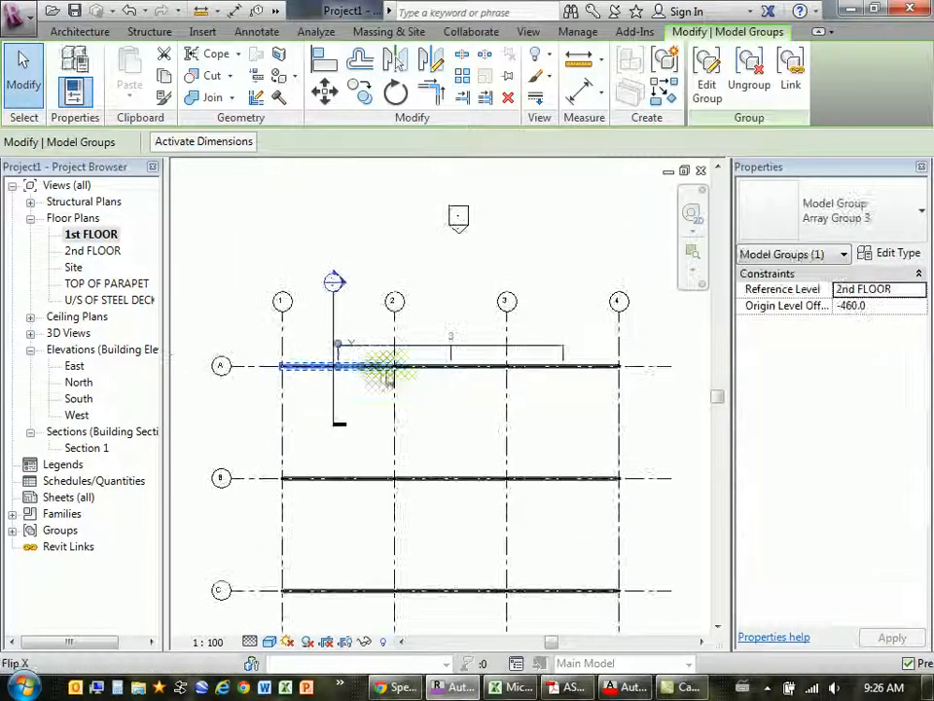
click(746, 79)
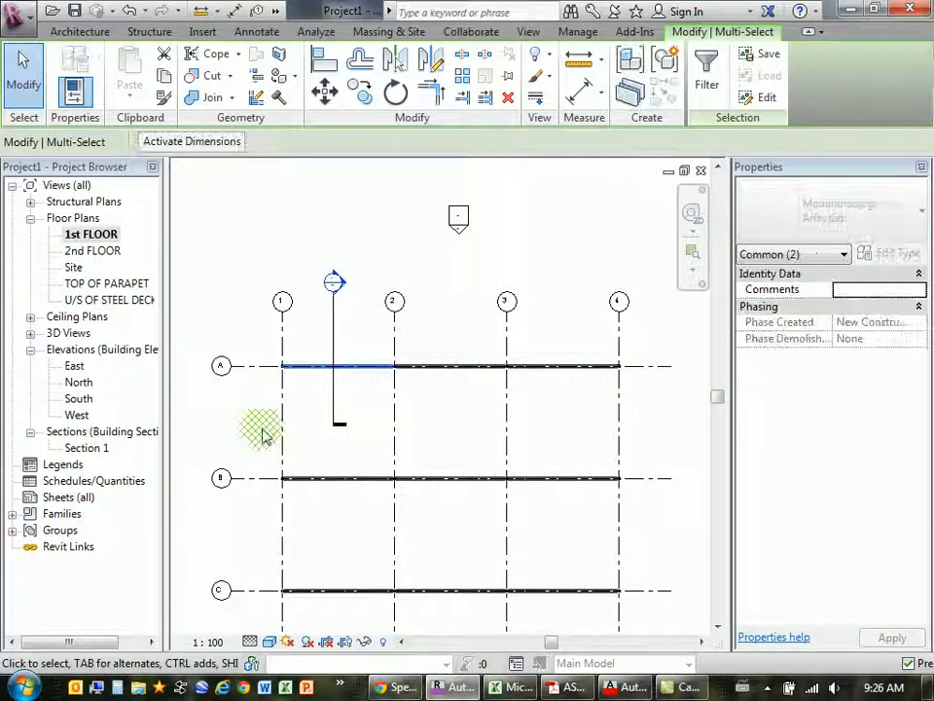
click(234, 272)
Step: Mirror a copy of the grid A beam between grids 1 and 2 about a 135° axis drawn through the centre of column A-1
scroll(292, 367, up, 4)
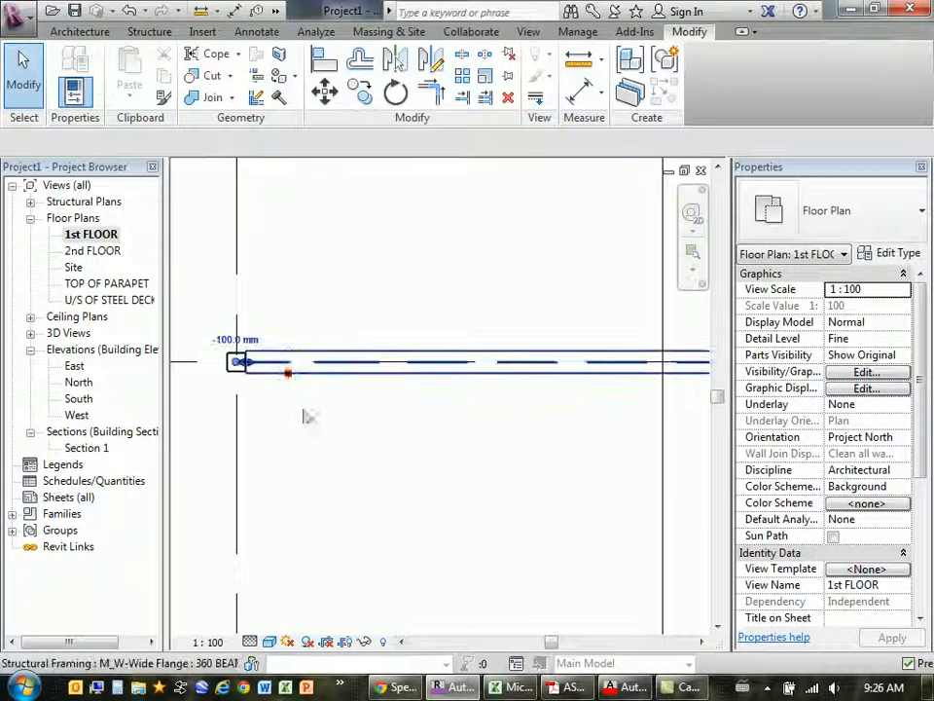
click(290, 380)
scroll(308, 283, down, 4)
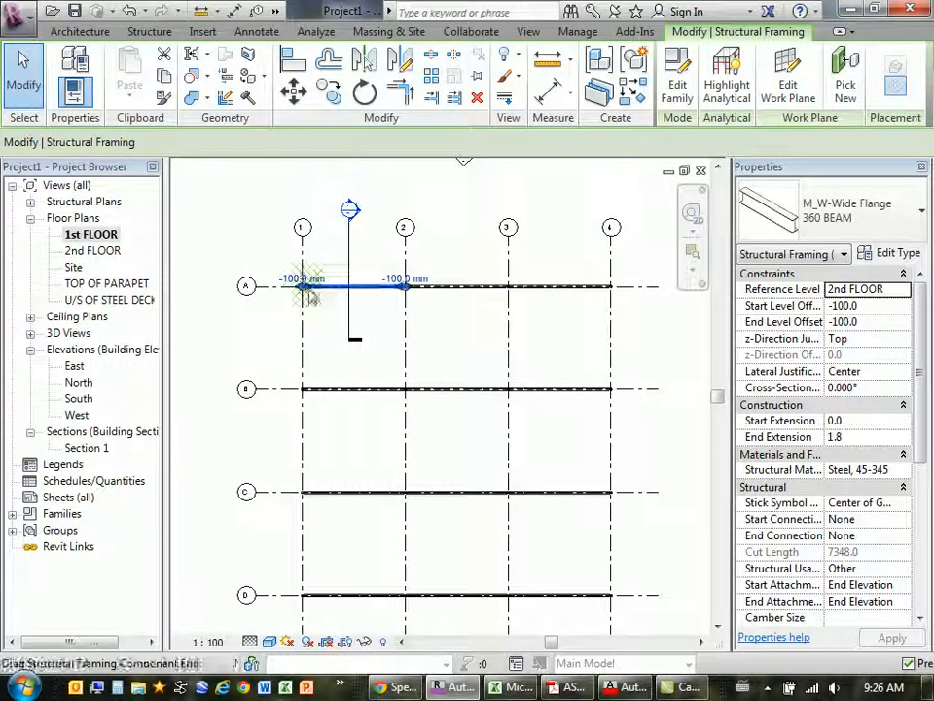
scroll(286, 279, up, 3)
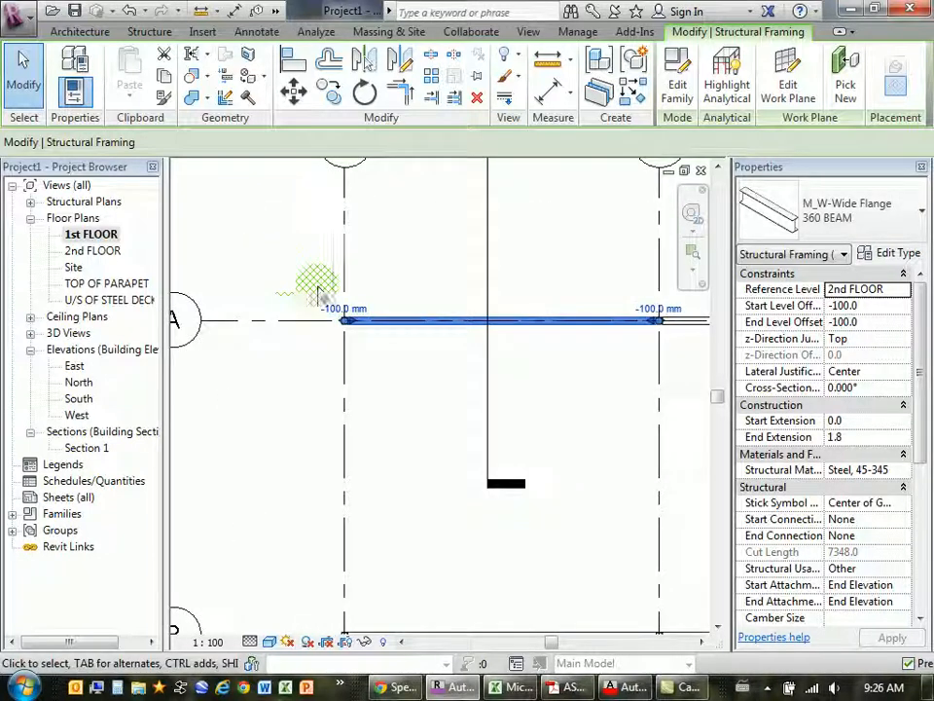
scroll(285, 278, up, 2)
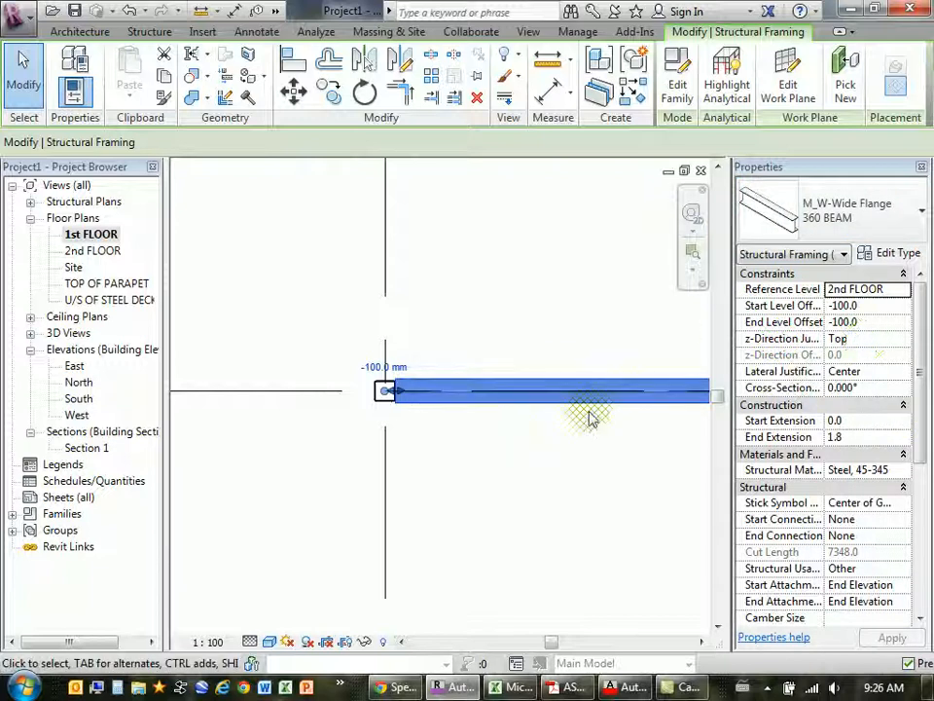
scroll(317, 337, down, 3)
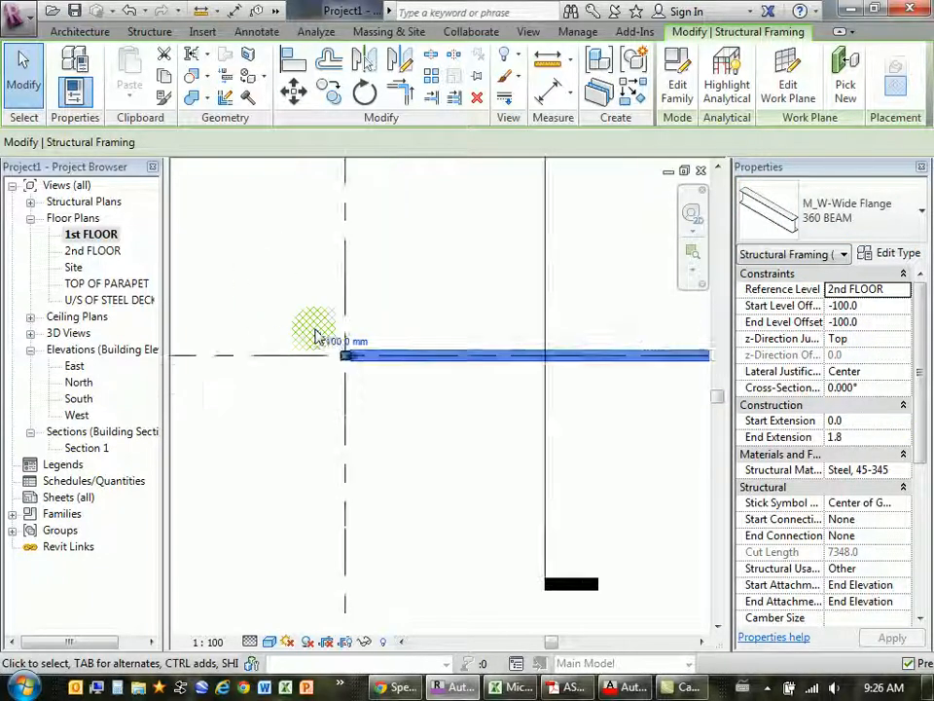
scroll(367, 322, up, 6)
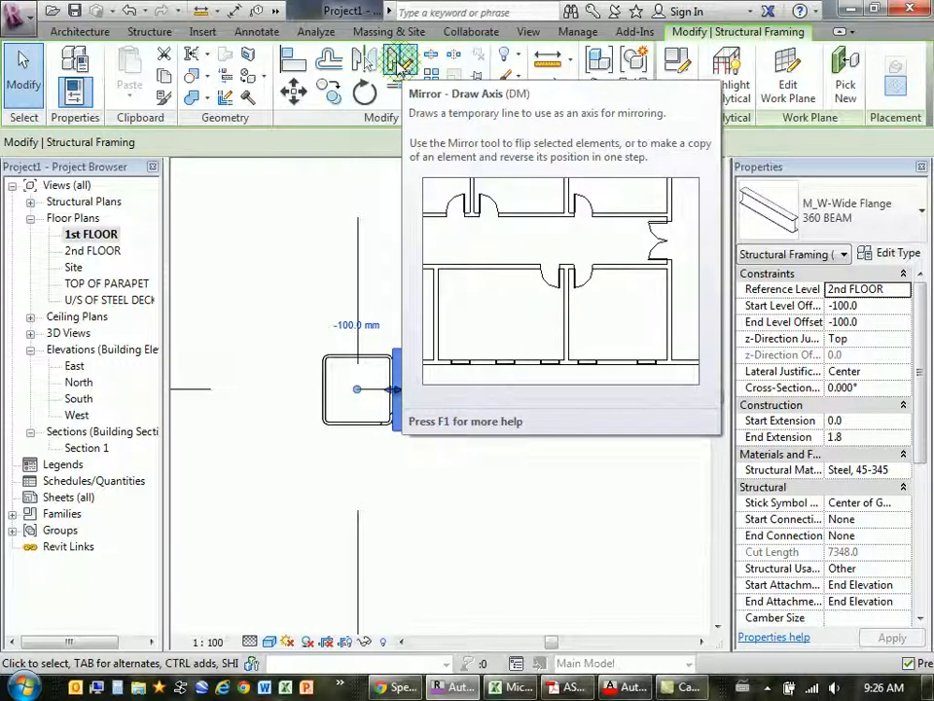
click(397, 62)
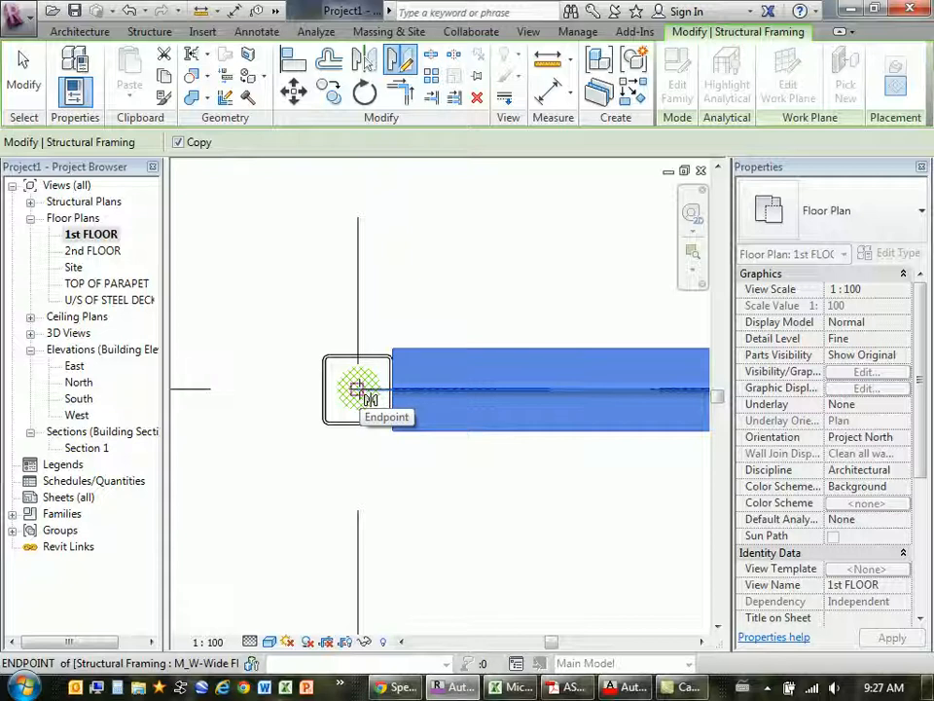
click(358, 391)
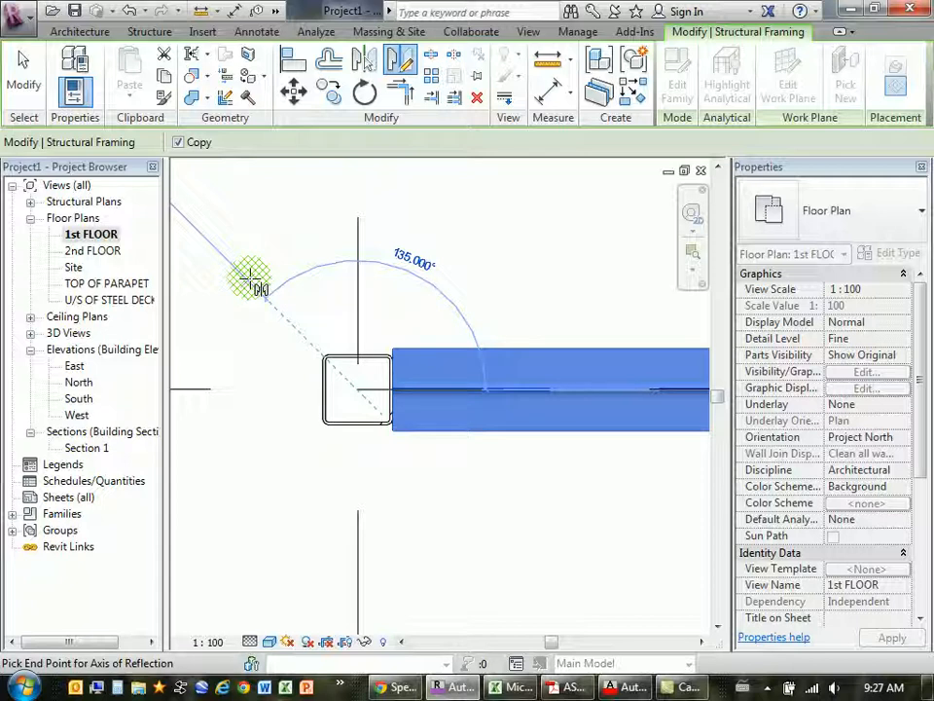
click(250, 278)
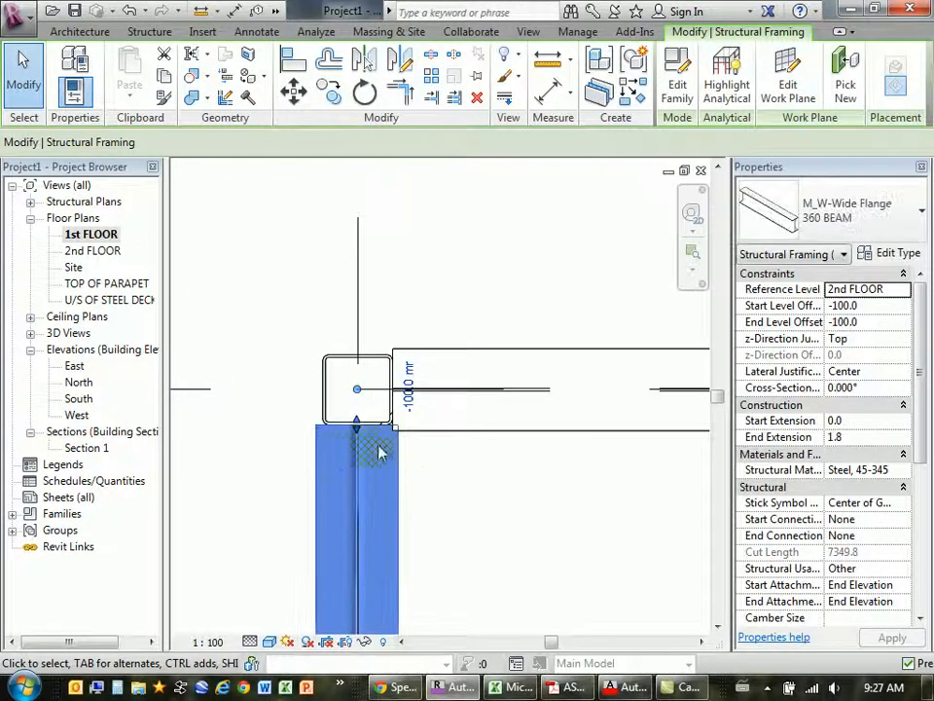
Step: Deselect the mirrored beam and examine in plan how the two beams meet at column A-1
middle_drag(431, 493, 380, 382)
scroll(358, 296, up, 2)
middle_drag(358, 296, 404, 381)
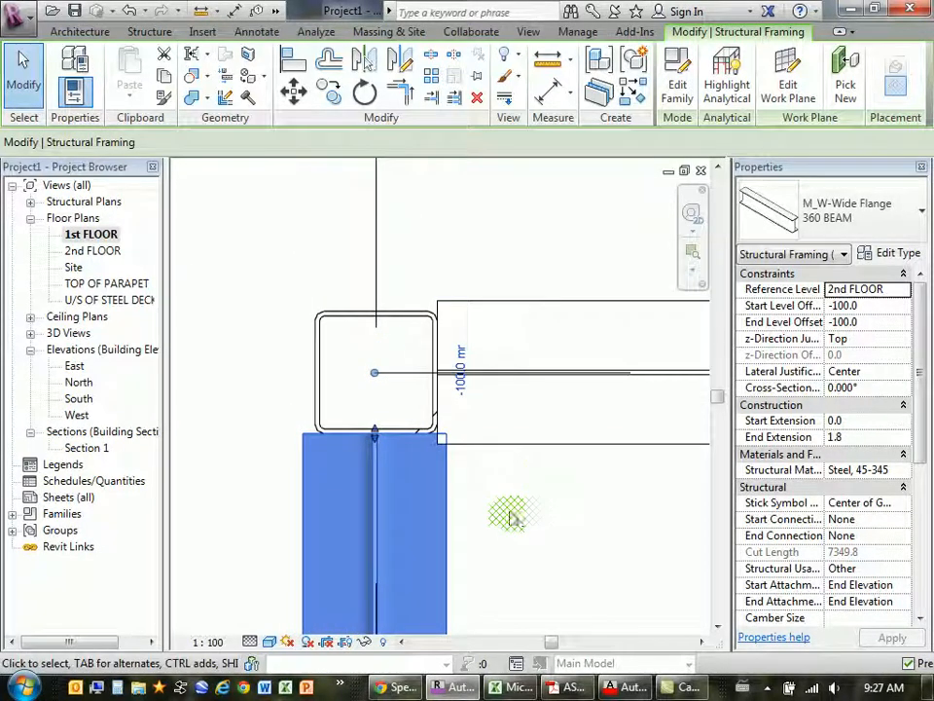
click(458, 487)
scroll(381, 331, down, 5)
middle_drag(466, 403, 417, 392)
scroll(358, 358, up, 3)
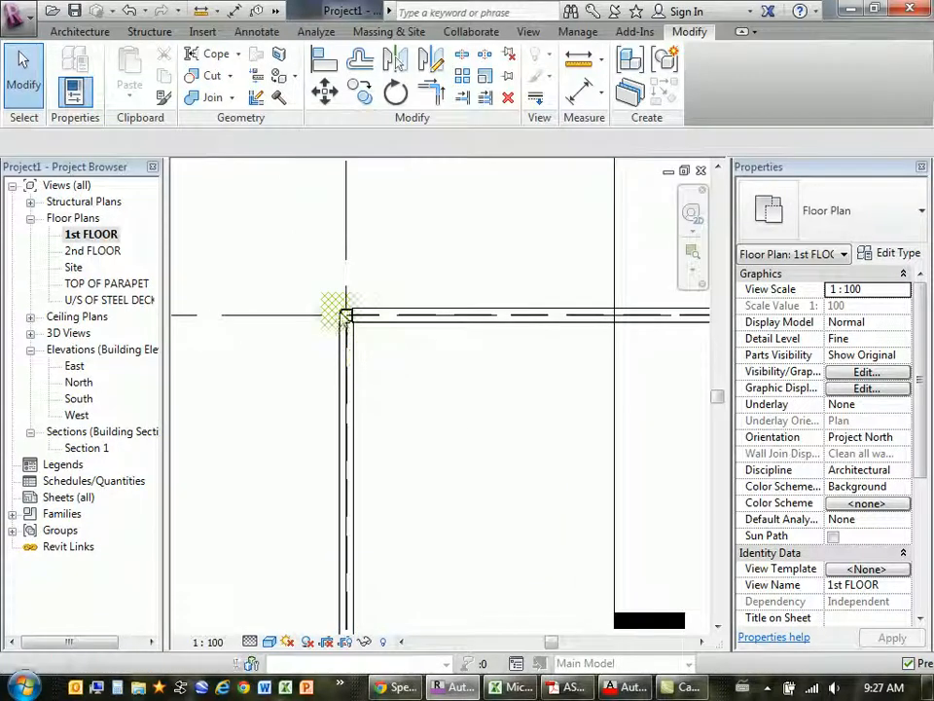
Step: Switch to the 3D view and examine the flange overlap of the two beams at the corner column
click(277, 14)
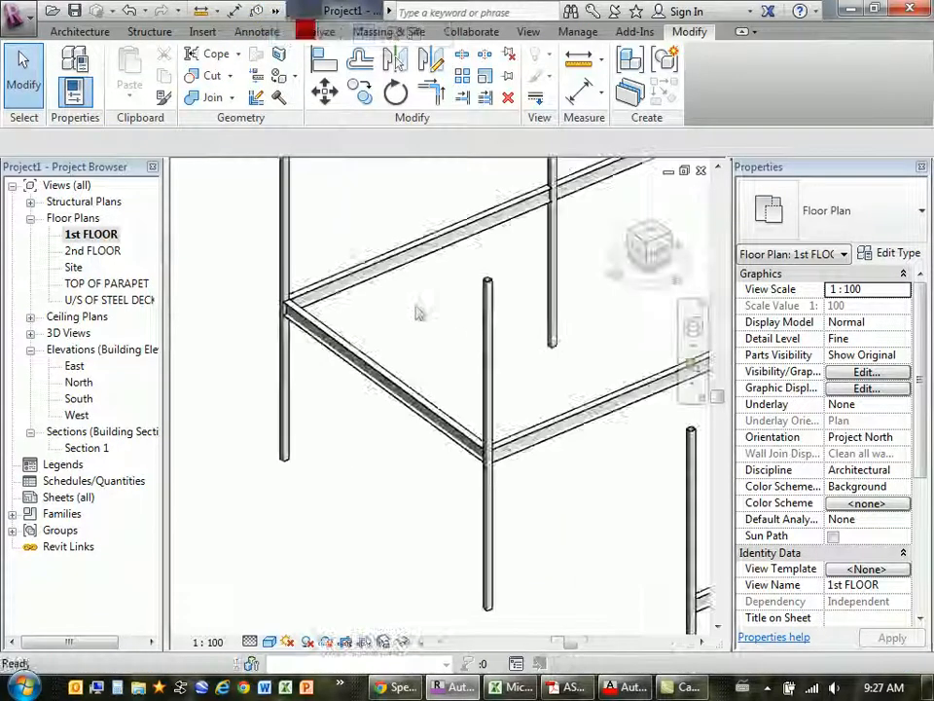
middle_drag(358, 312, 343, 365)
scroll(336, 317, down, 8)
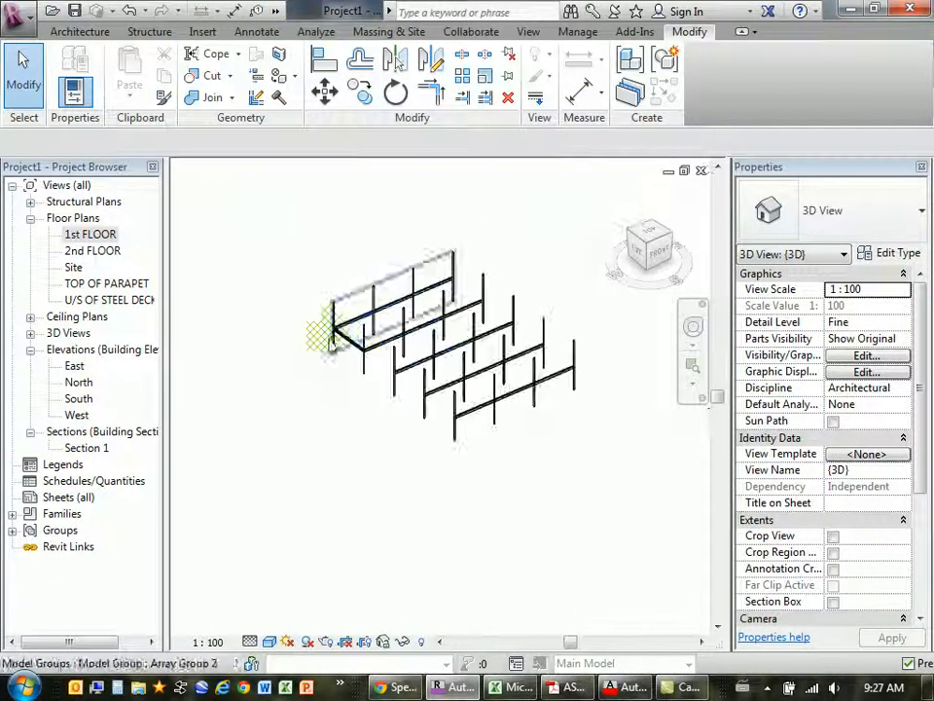
scroll(345, 334, up, 2)
scroll(350, 334, up, 8)
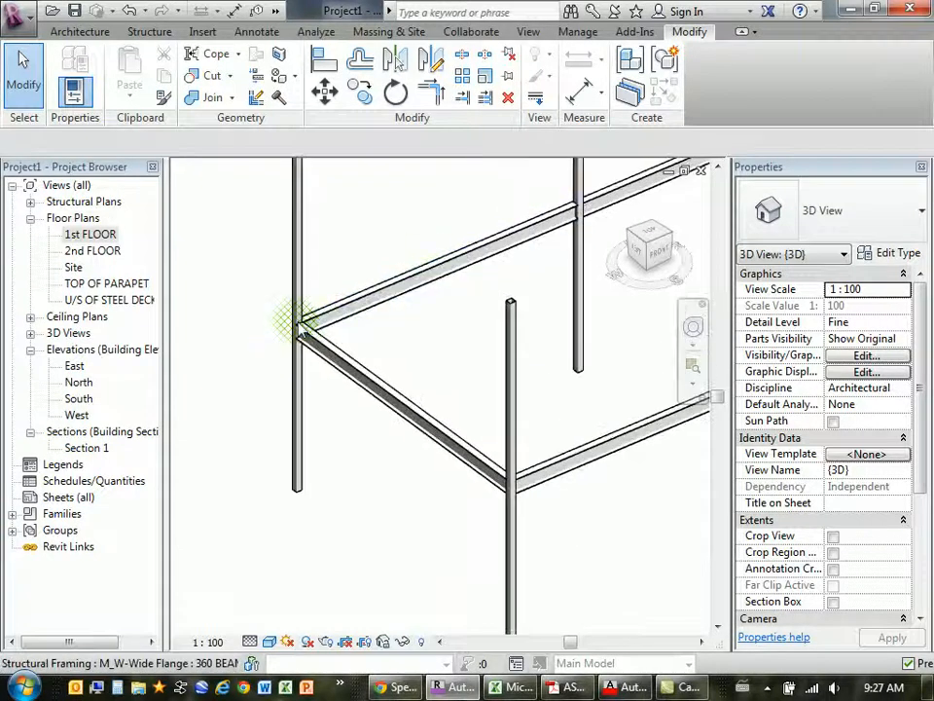
scroll(354, 324, up, 4)
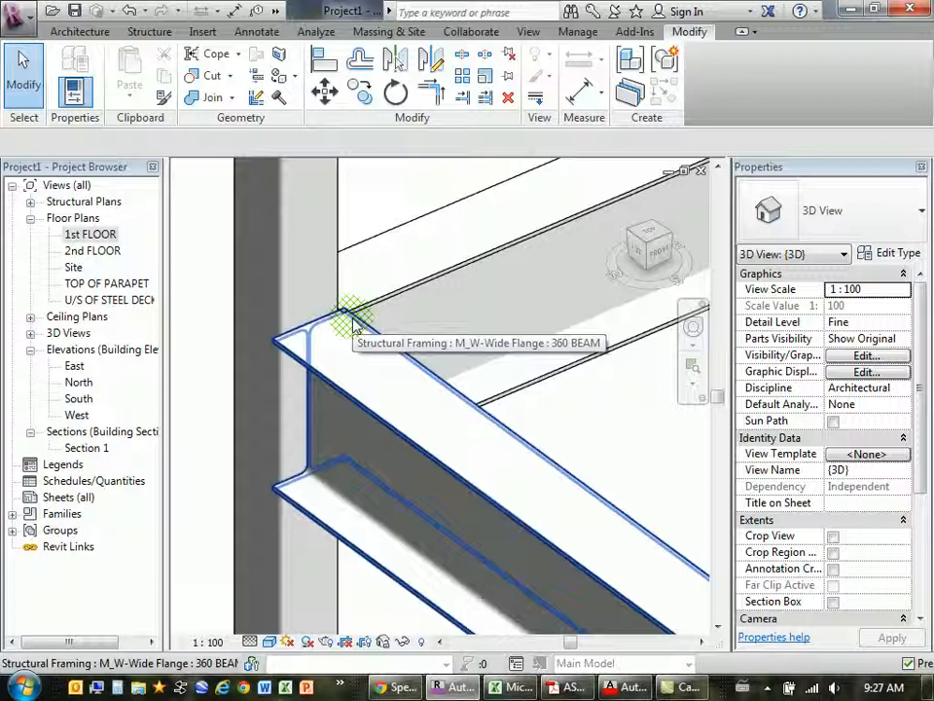
scroll(356, 323, up, 5)
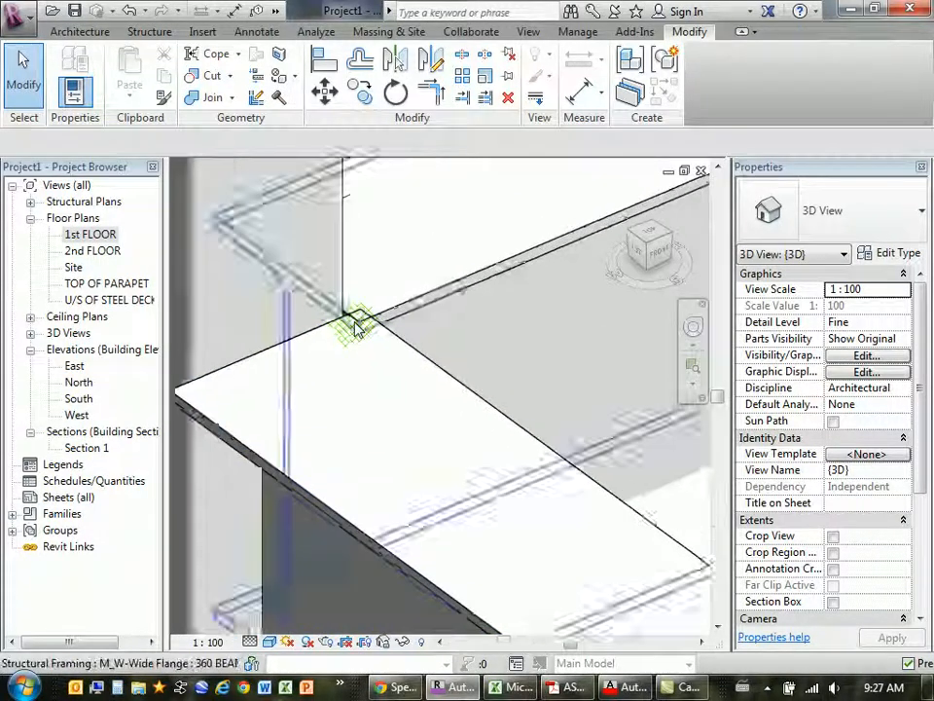
scroll(366, 320, down, 7)
middle_drag(410, 358, 361, 289)
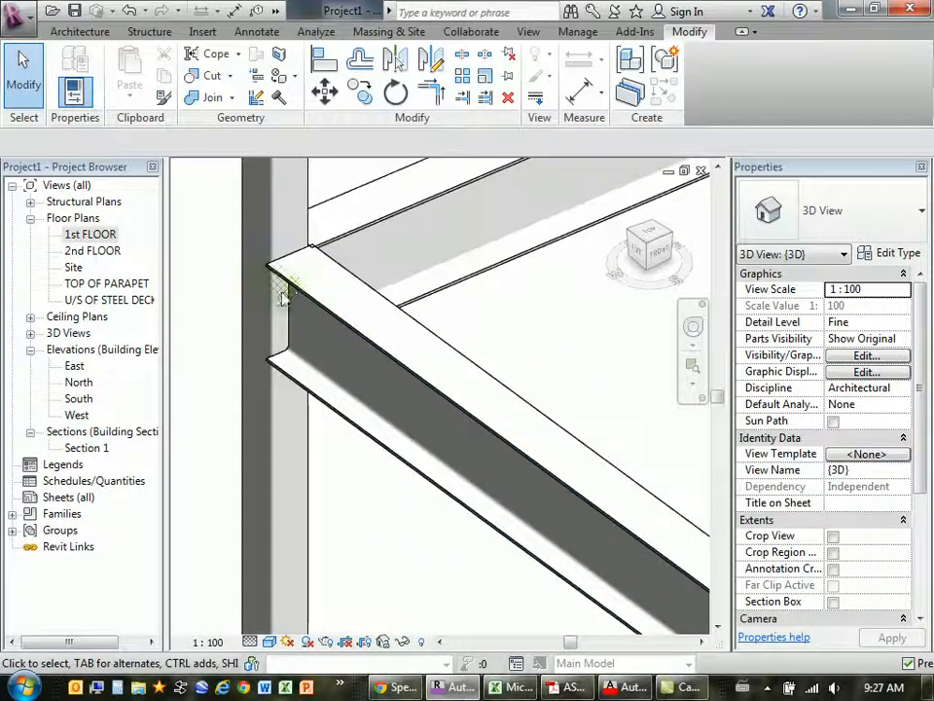
scroll(277, 268, up, 3)
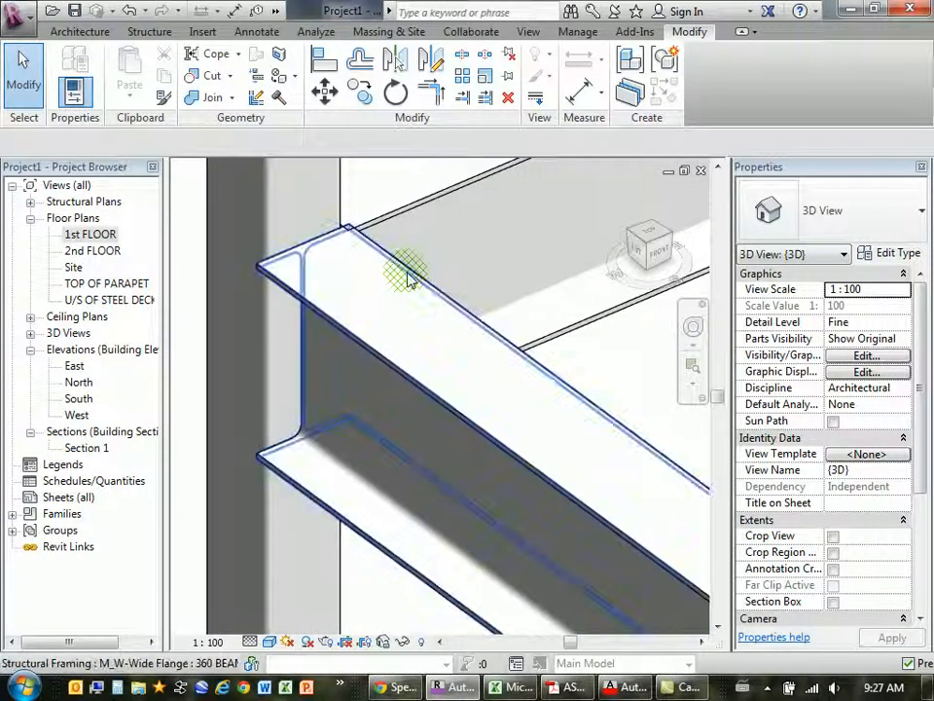
Step: Set the start and end level offsets of the mirrored 360 BEAM along grid 1 to -200 and apply them
click(339, 319)
scroll(328, 232, down, 3)
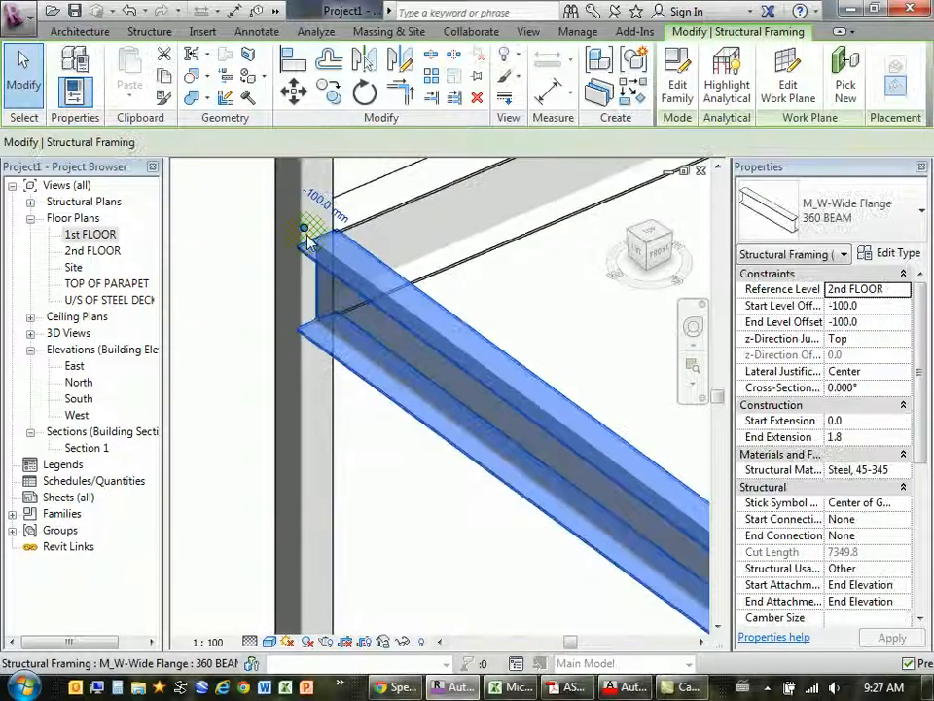
middle_drag(306, 245, 312, 294)
scroll(312, 294, up, 1)
scroll(311, 288, up, 1)
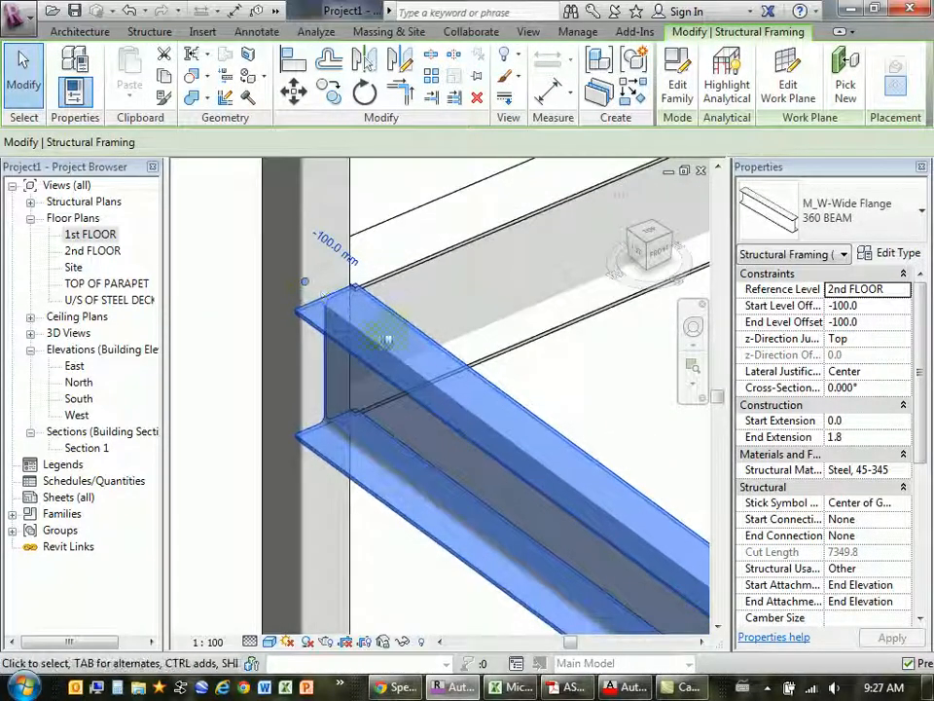
click(867, 306)
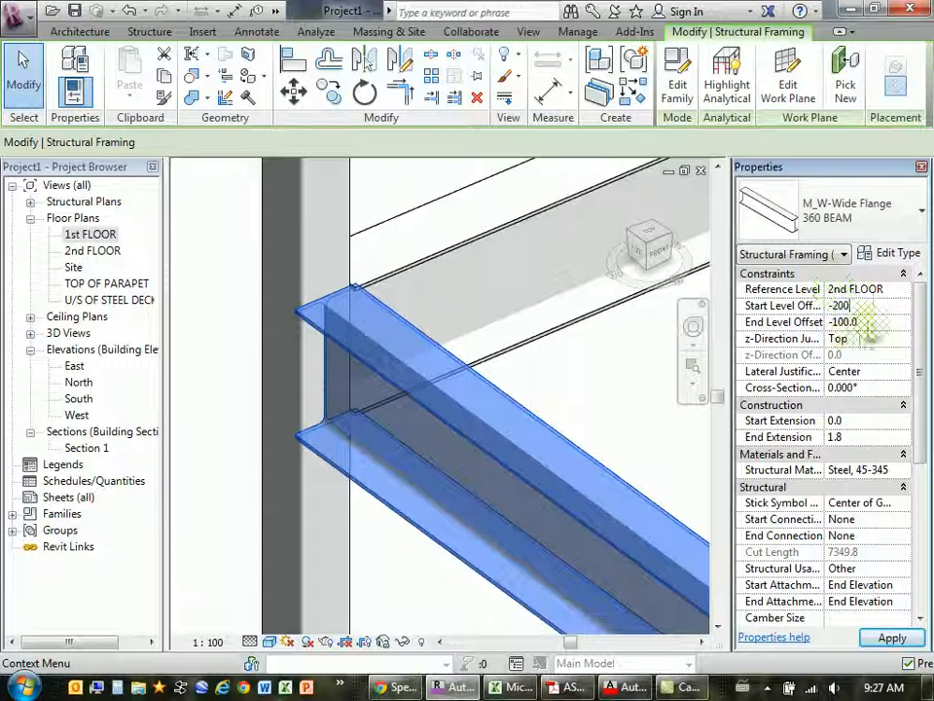
click(865, 322)
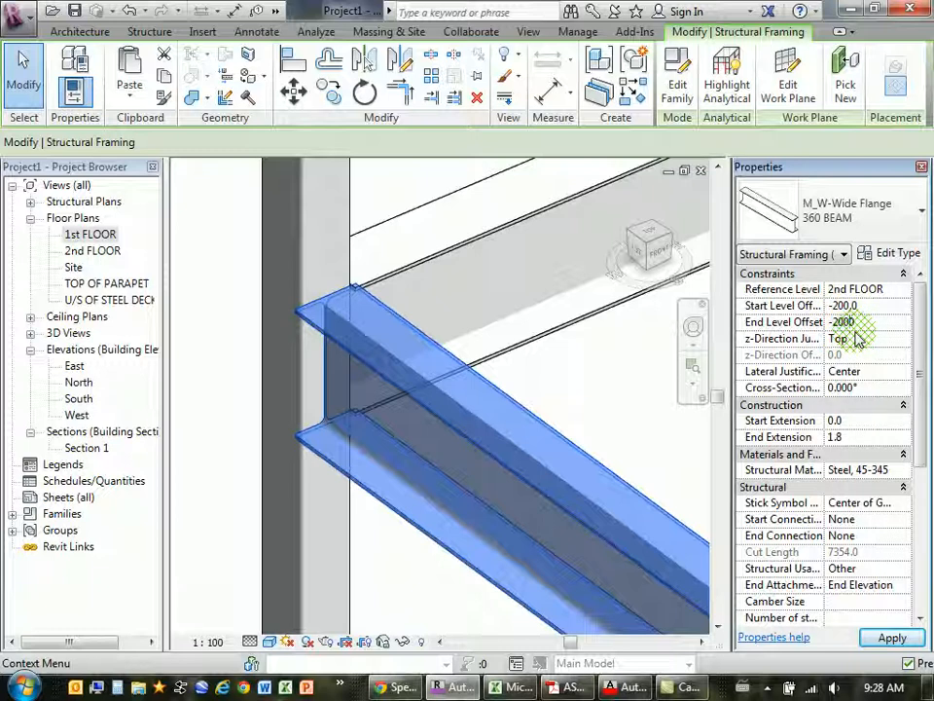
text(-200.0)
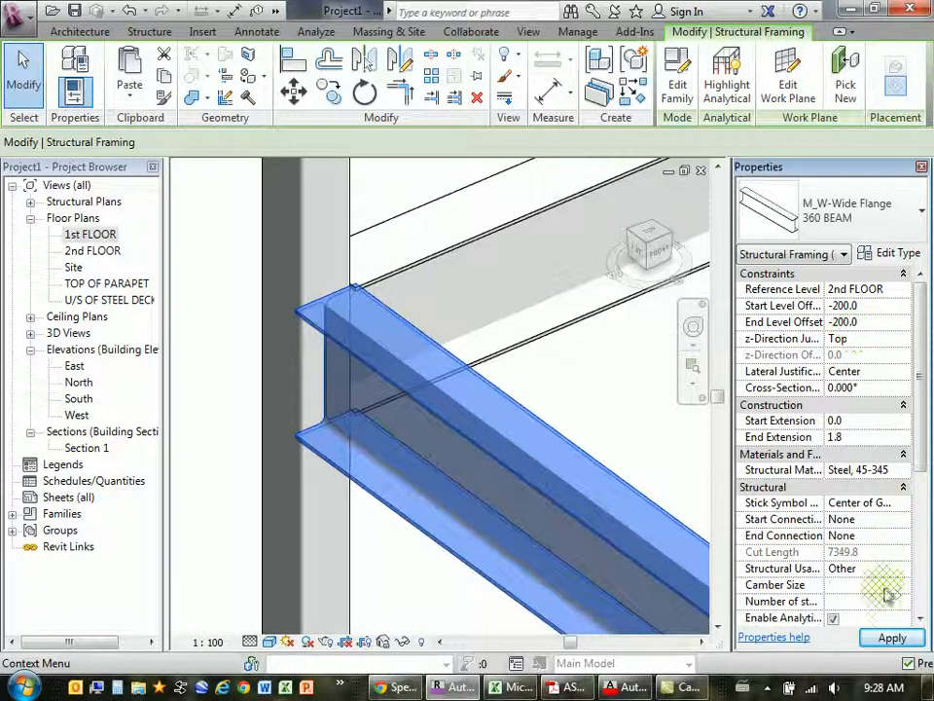
click(892, 638)
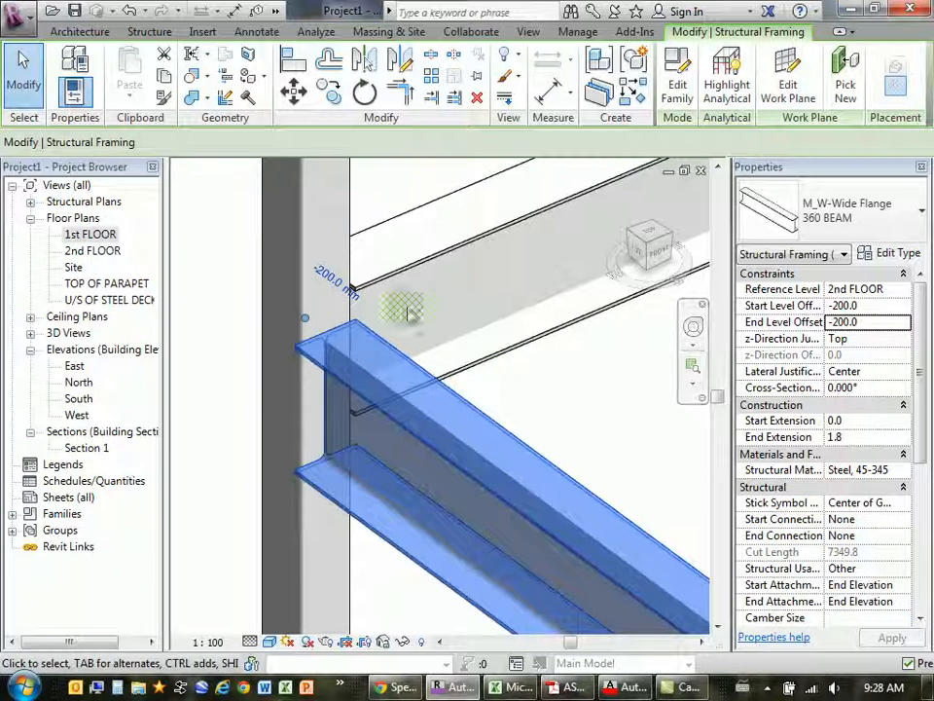
Step: Deselect the lowered beam and examine the vertical offset between the two perpendicular beams at the corner column in 3D
scroll(320, 290, down, 5)
click(207, 245)
scroll(329, 296, up, 4)
key(Escape)
scroll(355, 336, up, 6)
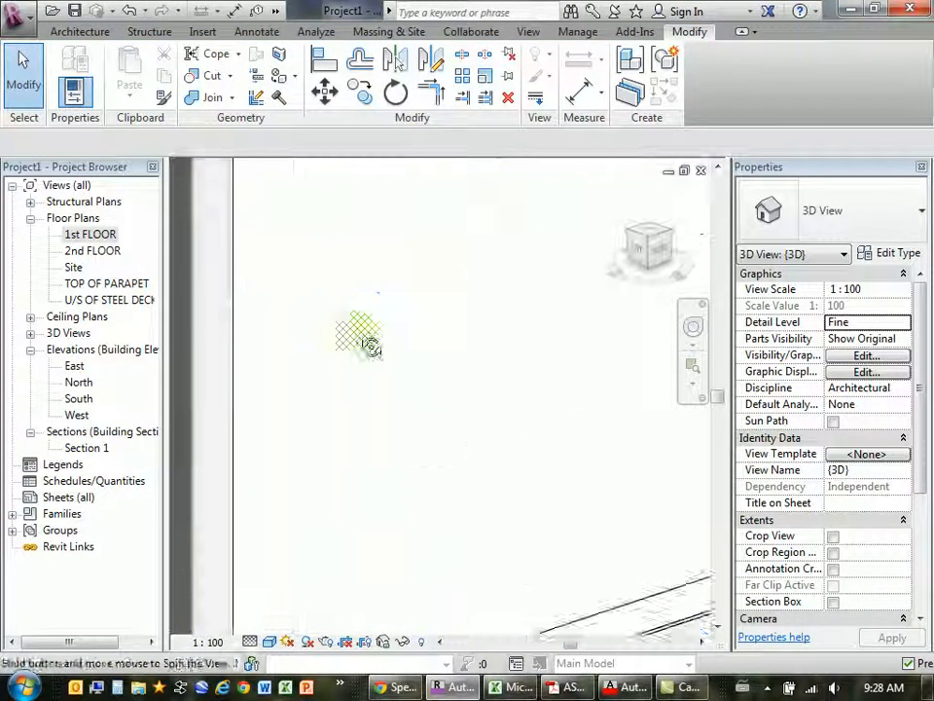
shift+middle_drag(360, 382, 391, 404)
scroll(323, 501, up, 3)
middle_drag(323, 501, 354, 366)
scroll(343, 341, down, 2)
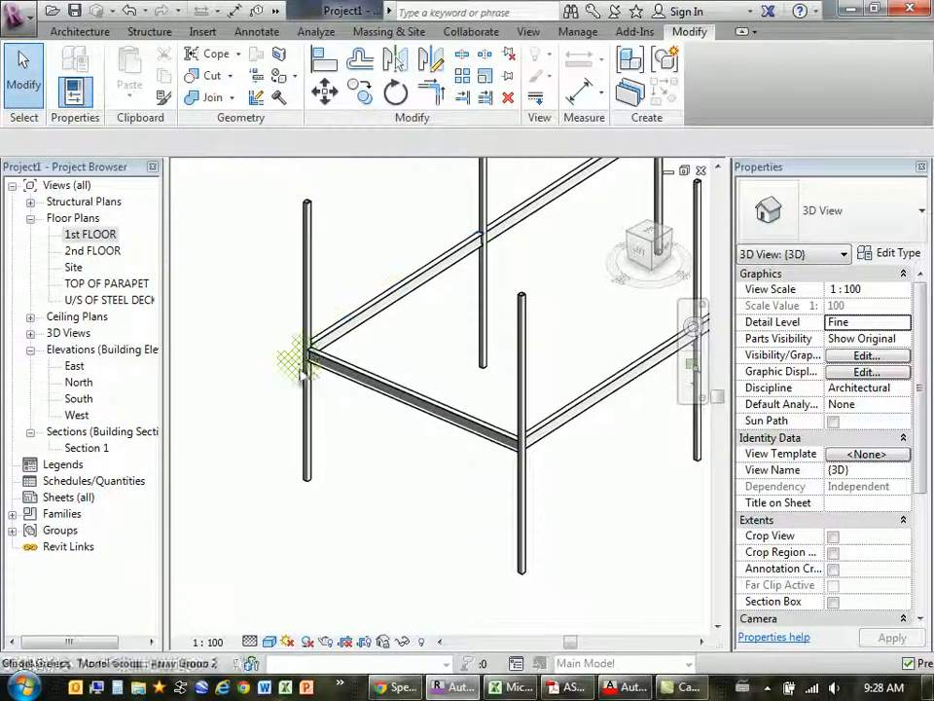
scroll(331, 343, up, 4)
scroll(334, 335, up, 2)
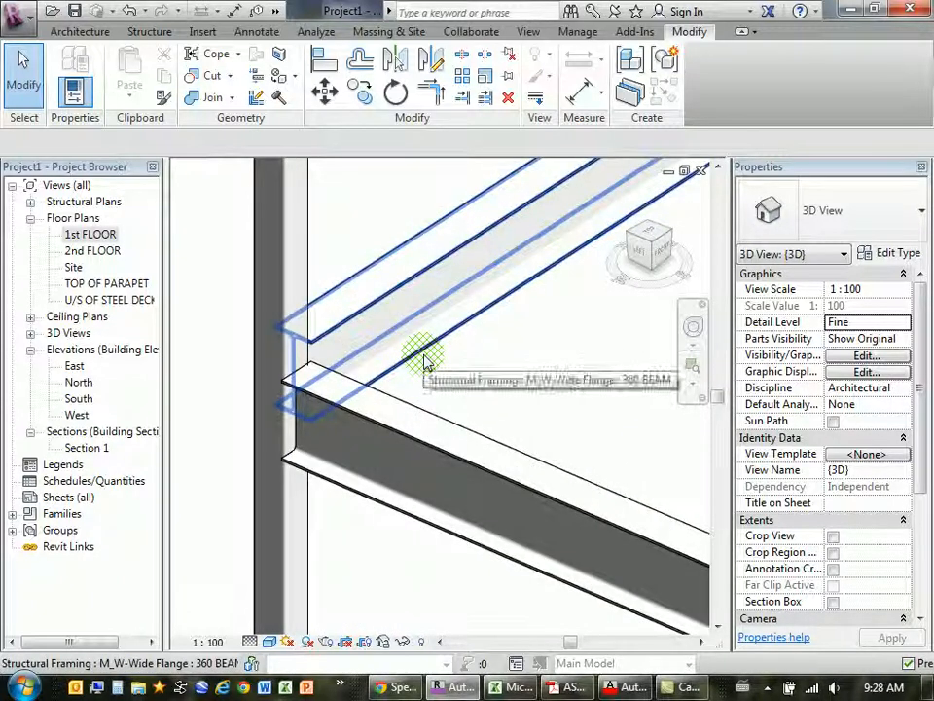
scroll(423, 360, up, 3)
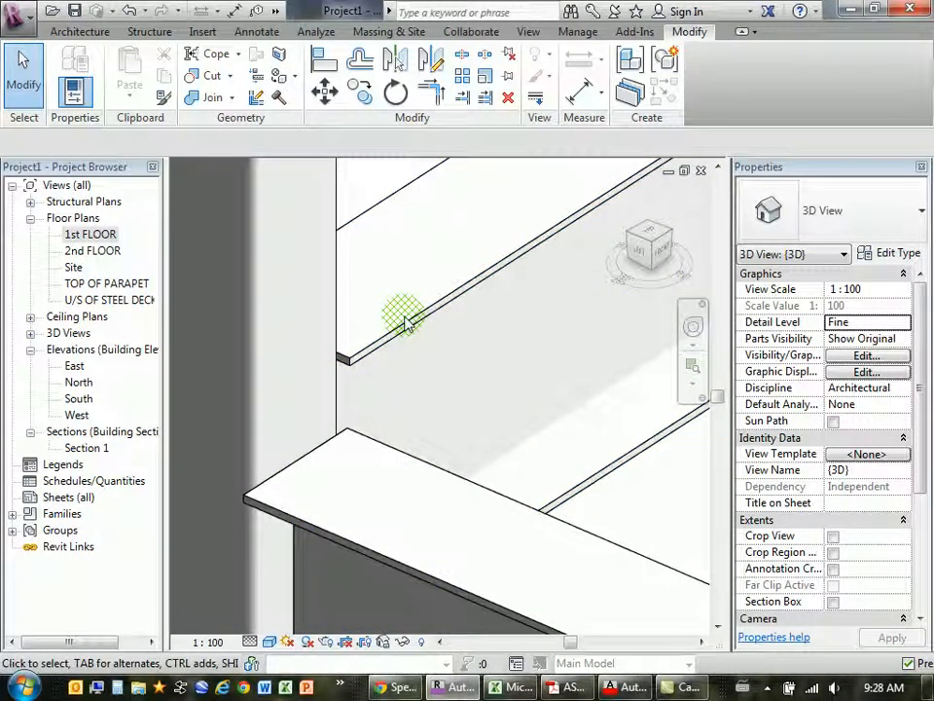
Step: Switch to the 3D view of ASMT 04.rvt and examine how its joists and perpendicular beams meet near the corner column
key(ctrl+Tab)
key(ctrl+Tab)
key(ctrl+Tab)
key(ctrl+Tab)
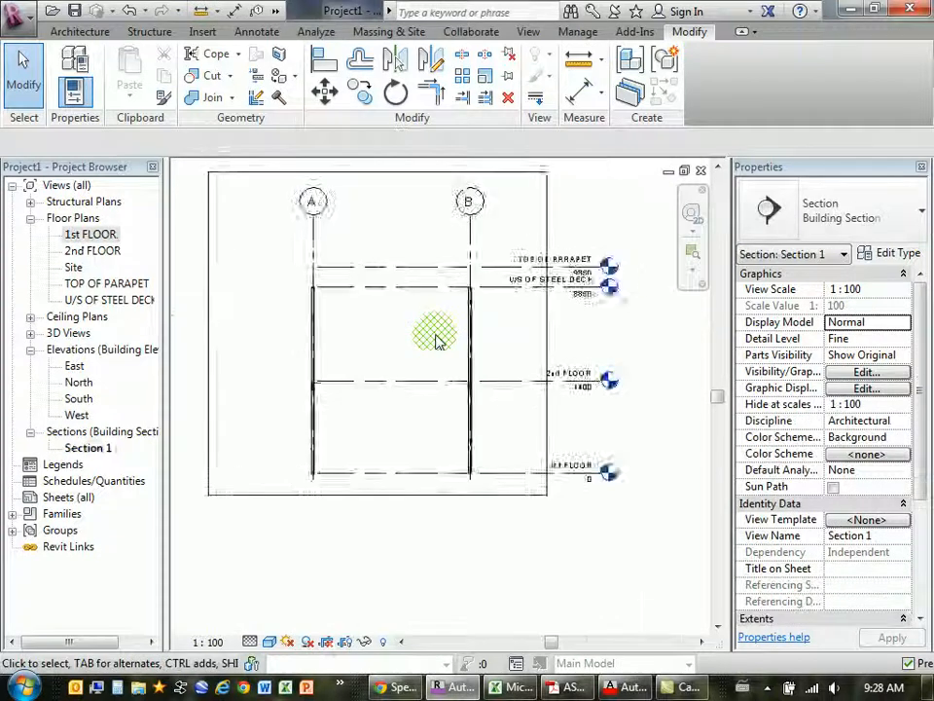
key(ctrl+Tab)
scroll(477, 340, down, 4)
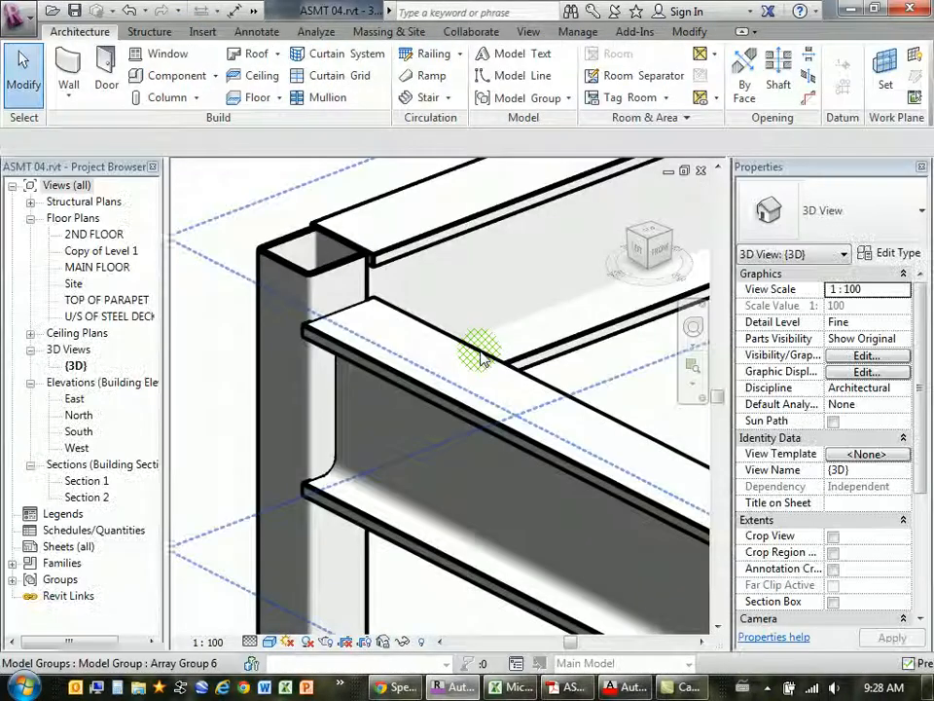
scroll(464, 322, down, 3)
scroll(477, 407, up, 5)
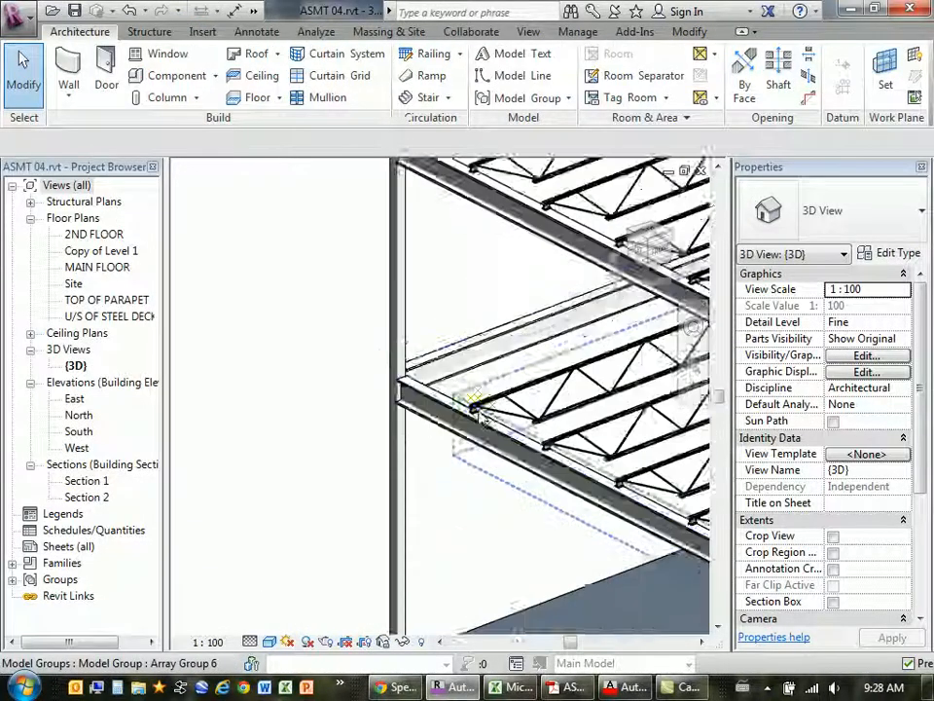
scroll(433, 424, down, 2)
shift+middle_drag(492, 483, 539, 421)
scroll(500, 545, up, 5)
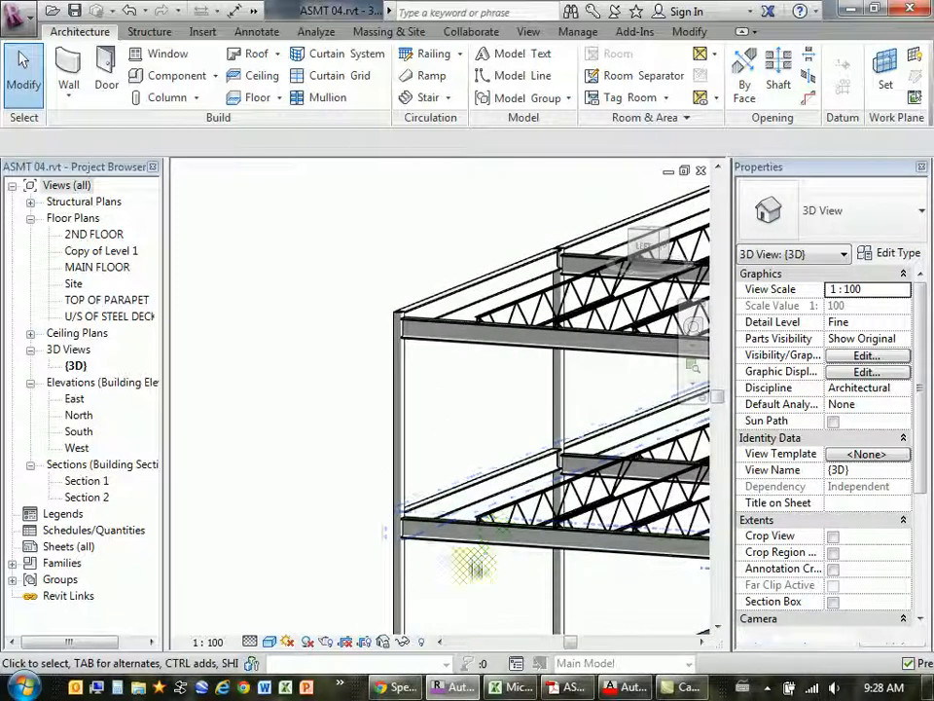
scroll(440, 446, up, 6)
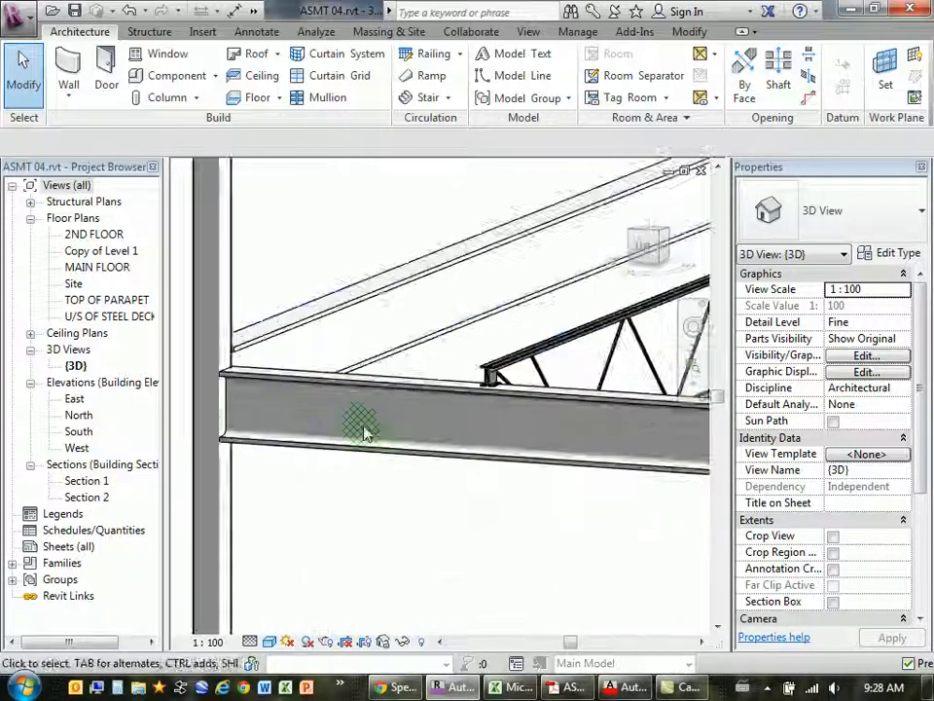
scroll(428, 385, down, 1)
middle_drag(309, 380, 329, 376)
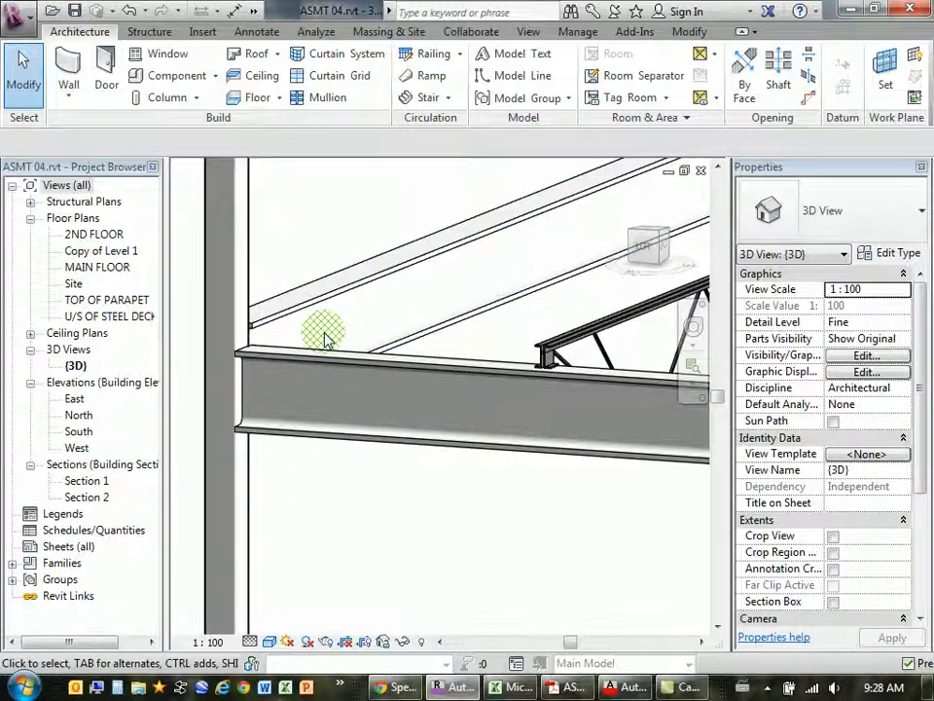
Step: Examine a joist seat on the lower beam side-on, comparing its top with the top flange of the perpendicular W360X179 beam
shift+middle_drag(326, 339, 404, 357)
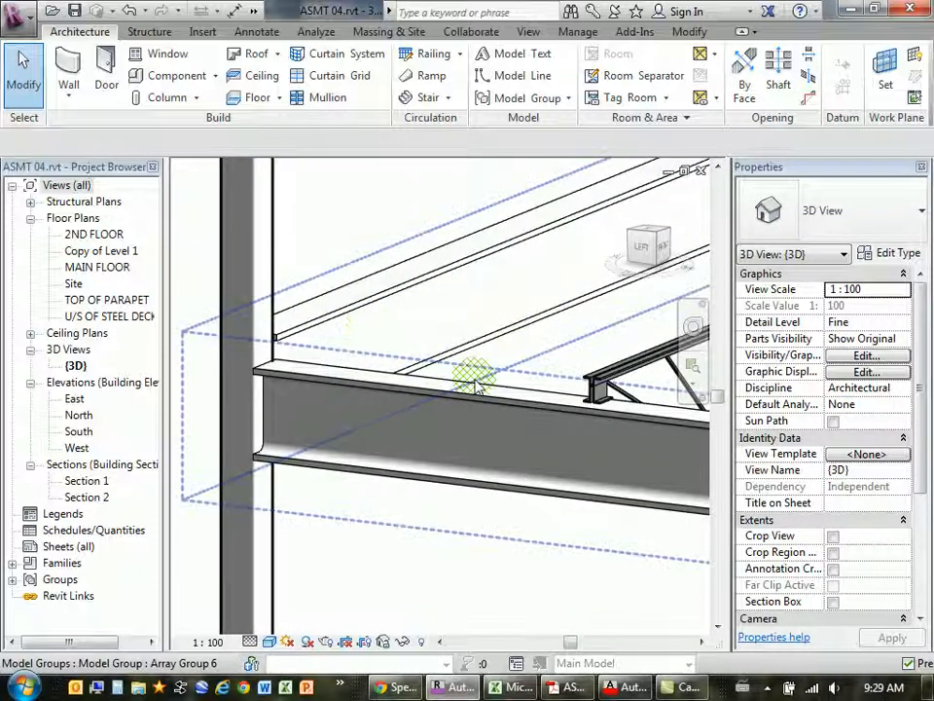
mouse_move(413, 387)
shift+middle_down()
mouse_move(644, 465)
mouse_move(605, 431)
shift+middle_up()
scroll(507, 326, up, 5)
scroll(490, 308, up, 6)
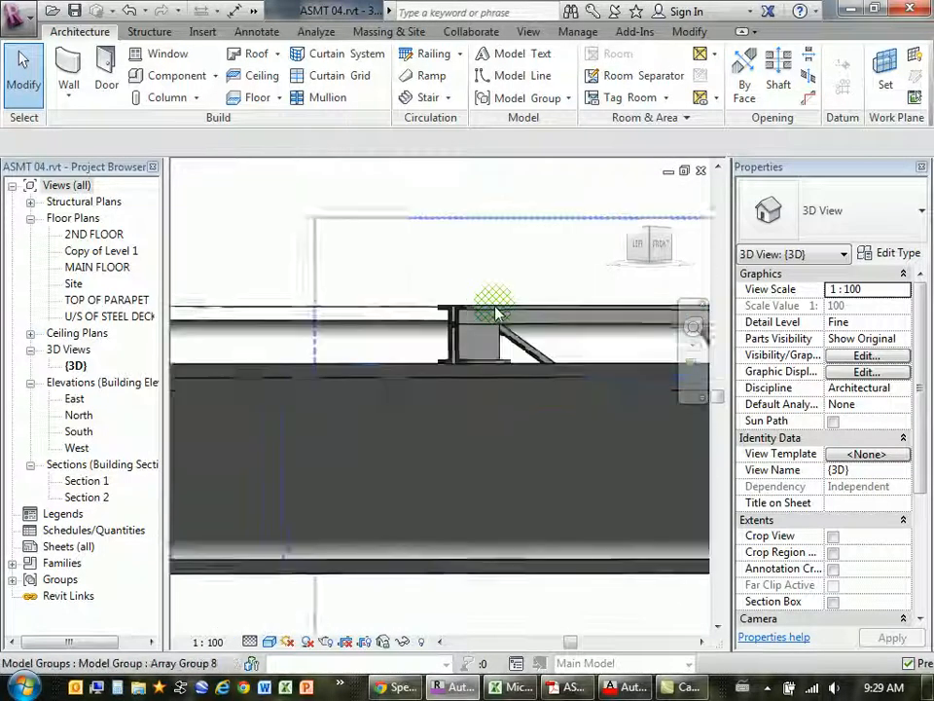
scroll(434, 312, up, 3)
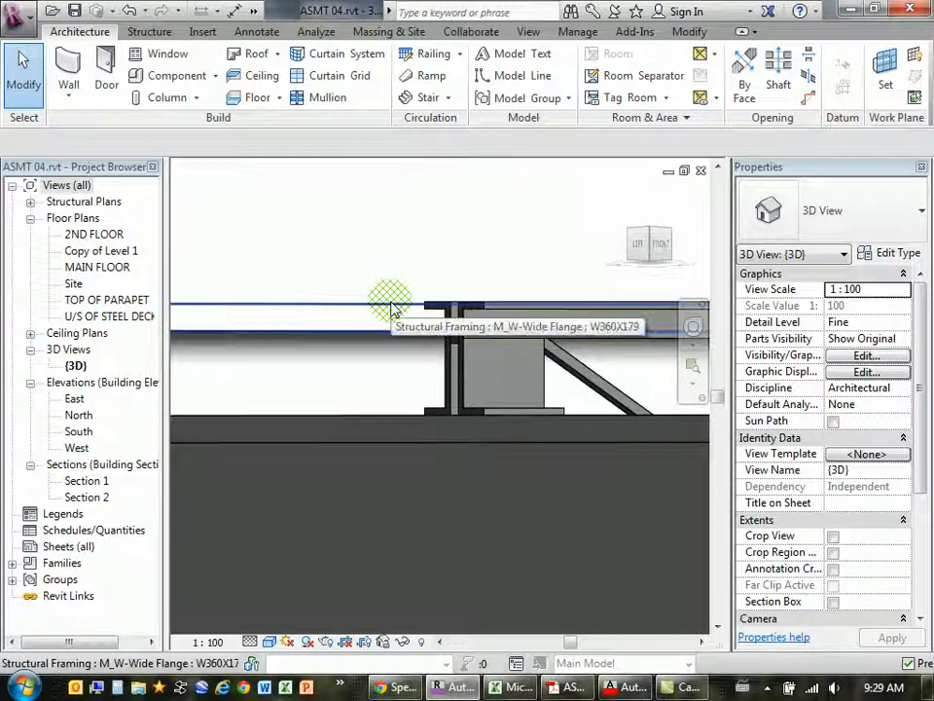